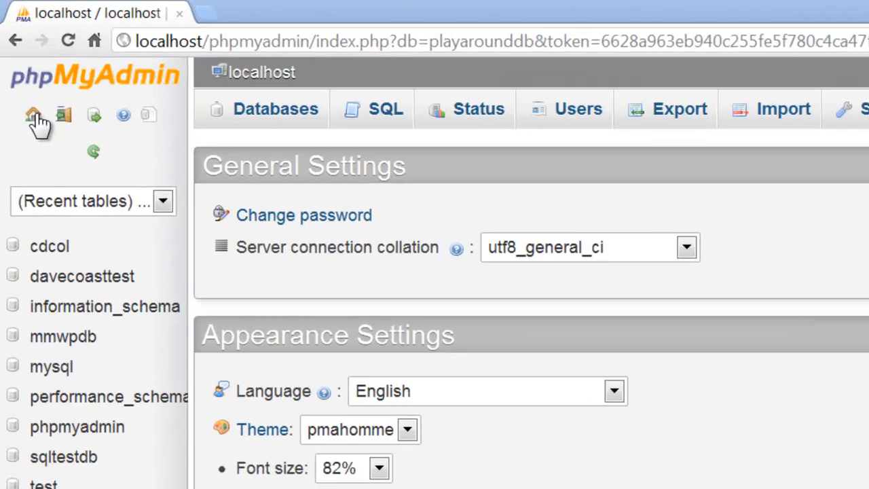
# Open the wp3db database after viewing the server's database overview from the home page
pyautogui.click(34, 116)
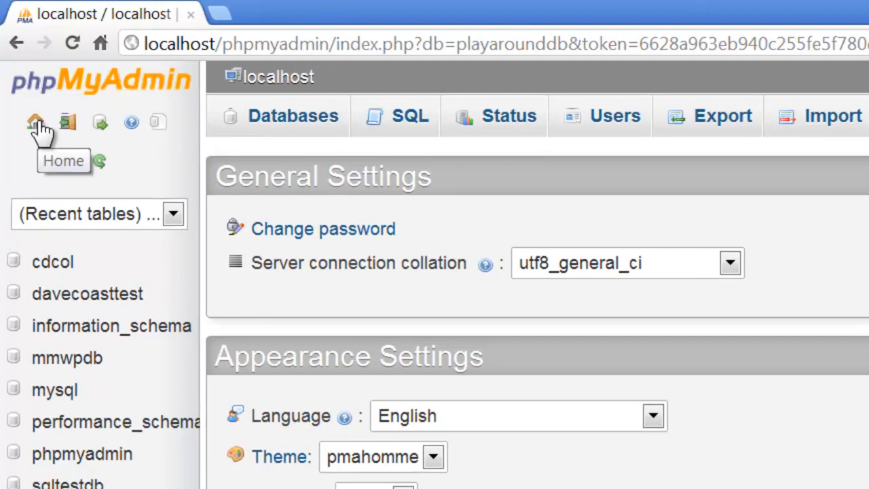
pyautogui.click(91, 101)
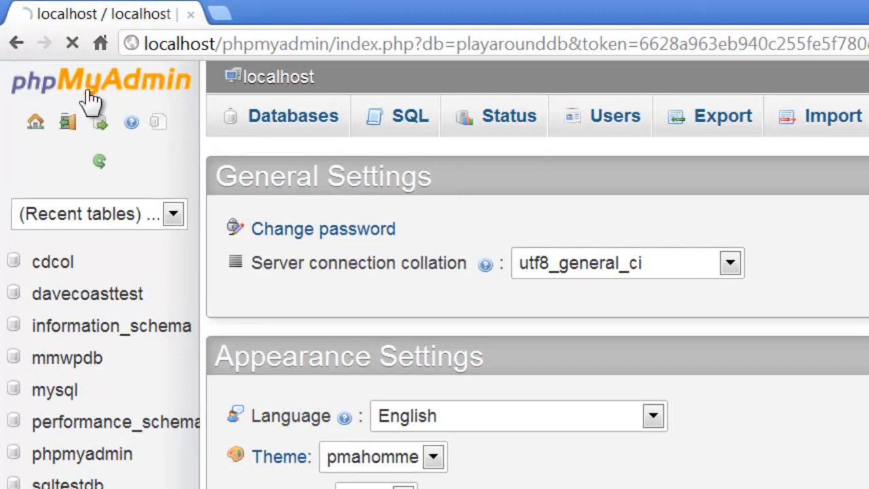
pyautogui.click(269, 91)
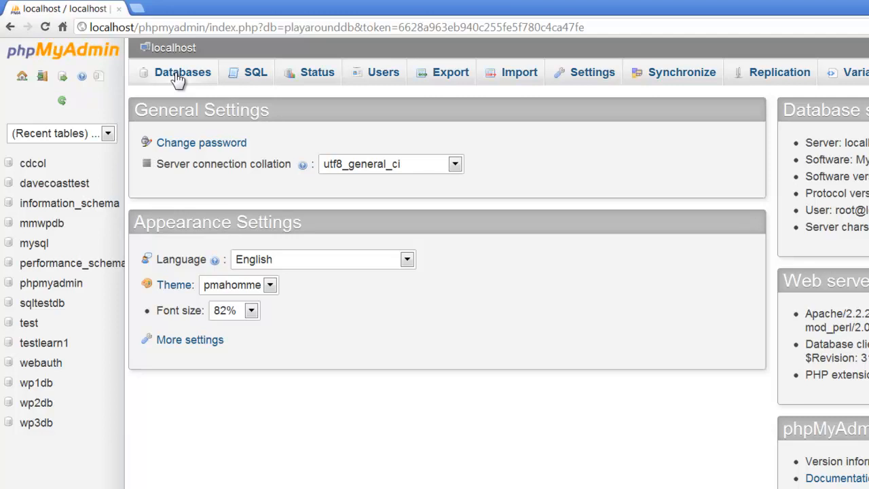
pyautogui.click(177, 78)
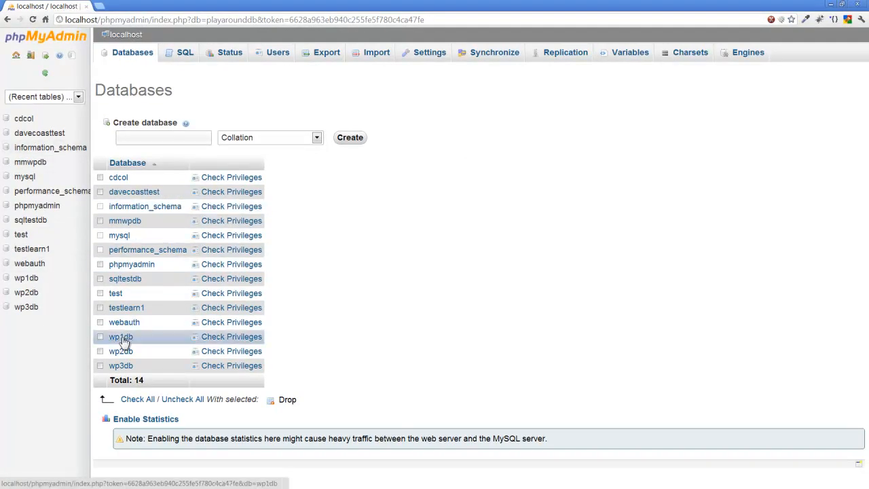
pyautogui.click(26, 306)
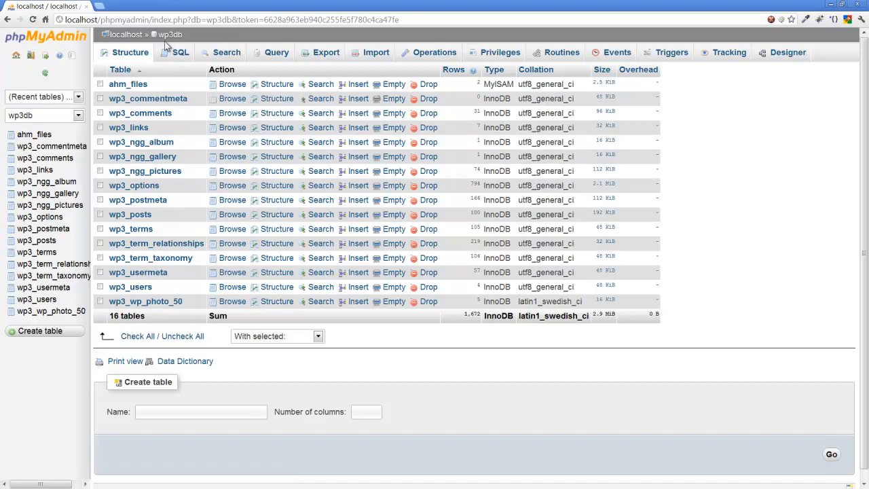
# Reopen wp3db from the home page and look through the lists of available databases and recent tables
pyautogui.click(16, 58)
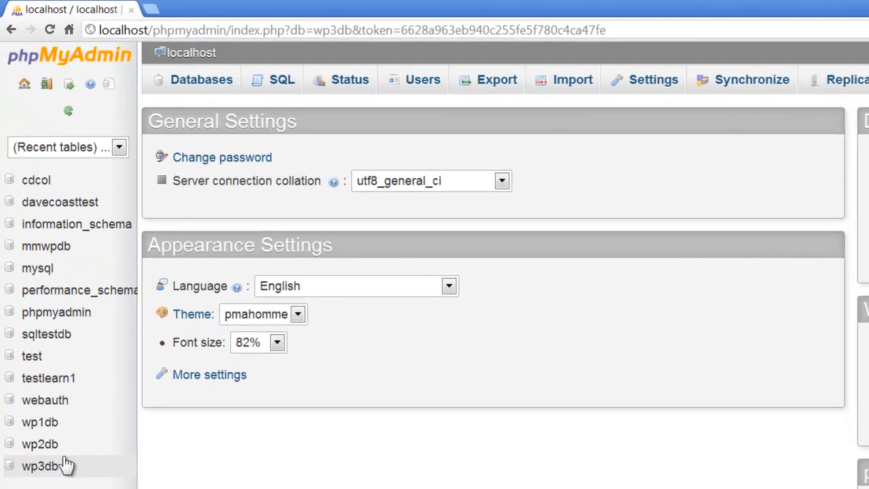
pyautogui.click(26, 468)
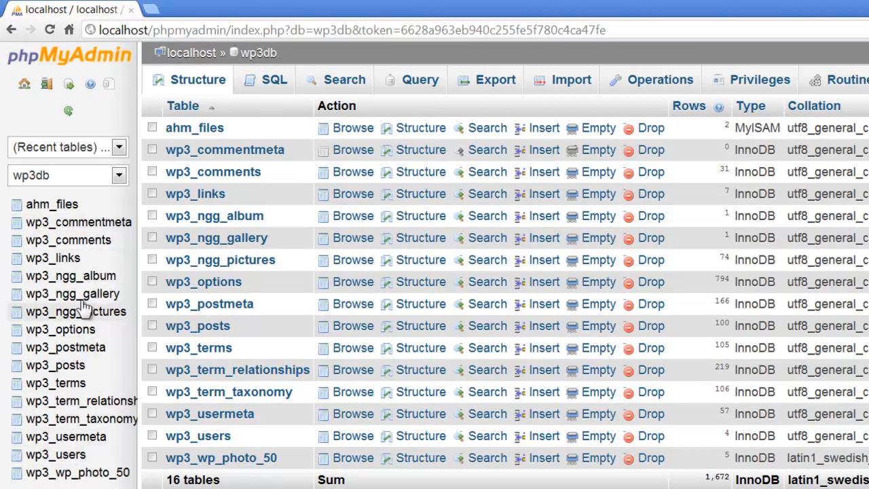
pyautogui.click(119, 176)
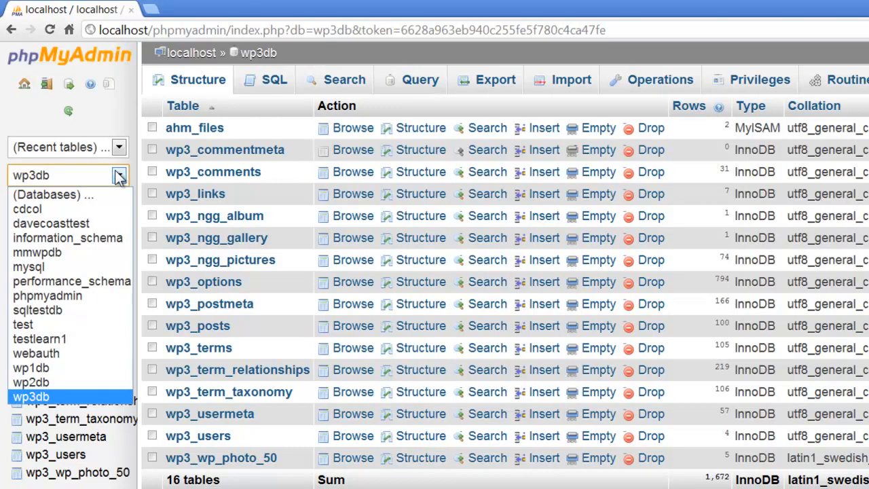
pyautogui.click(119, 176)
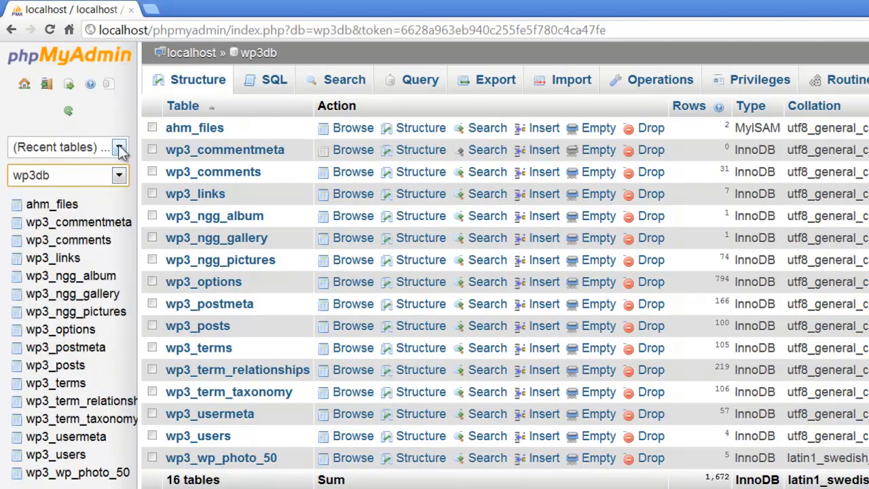
pyautogui.click(119, 147)
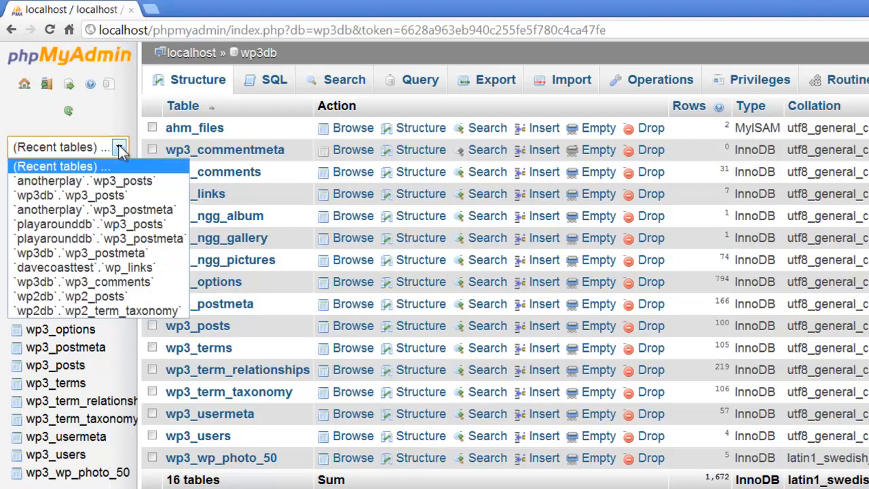
pyautogui.click(119, 147)
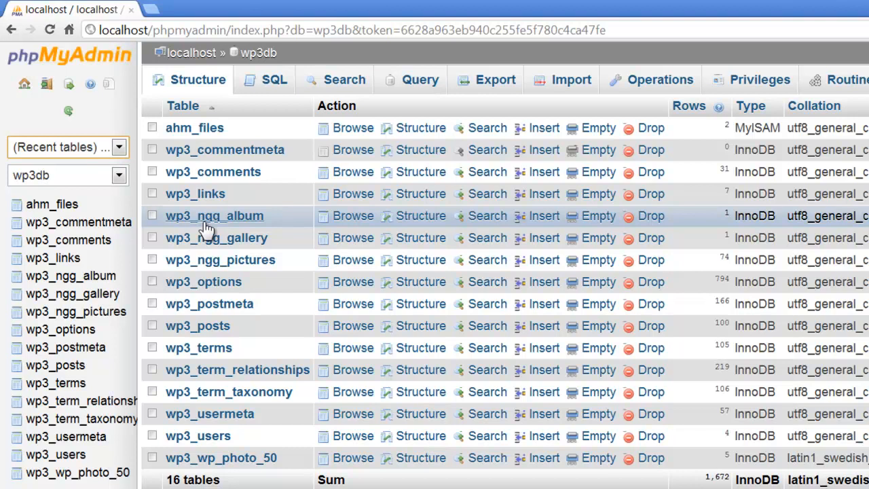
# Open the database operations for wp3db by way of the server's database overview
pyautogui.click(202, 59)
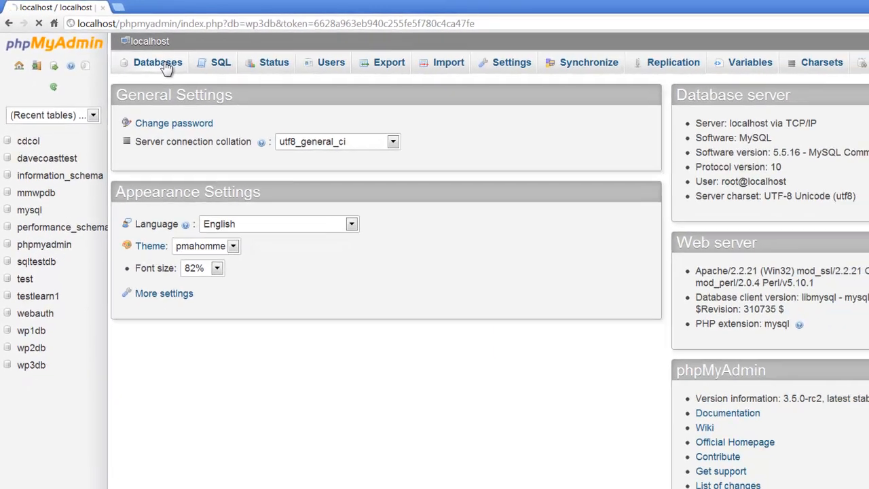
pyautogui.click(207, 83)
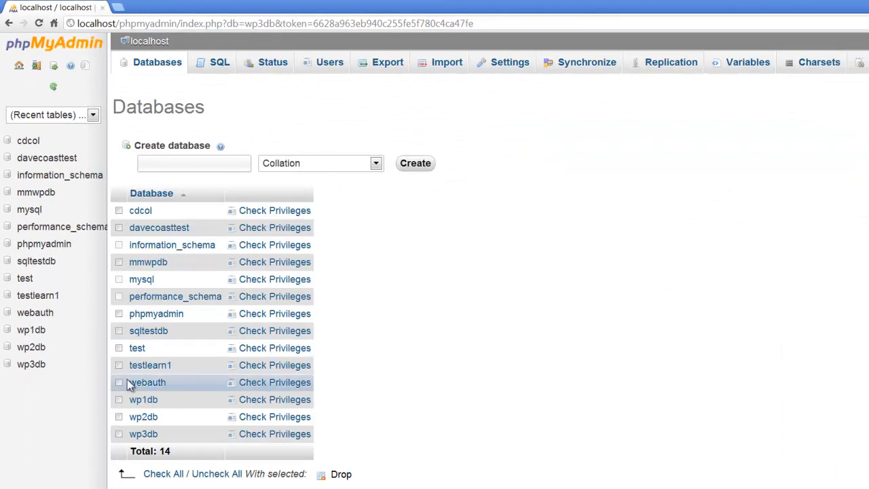
pyautogui.click(143, 434)
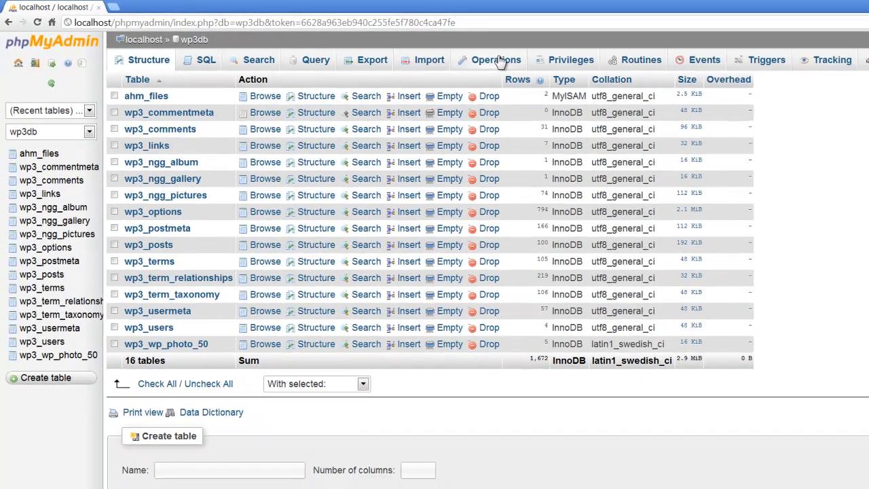
pyautogui.click(516, 62)
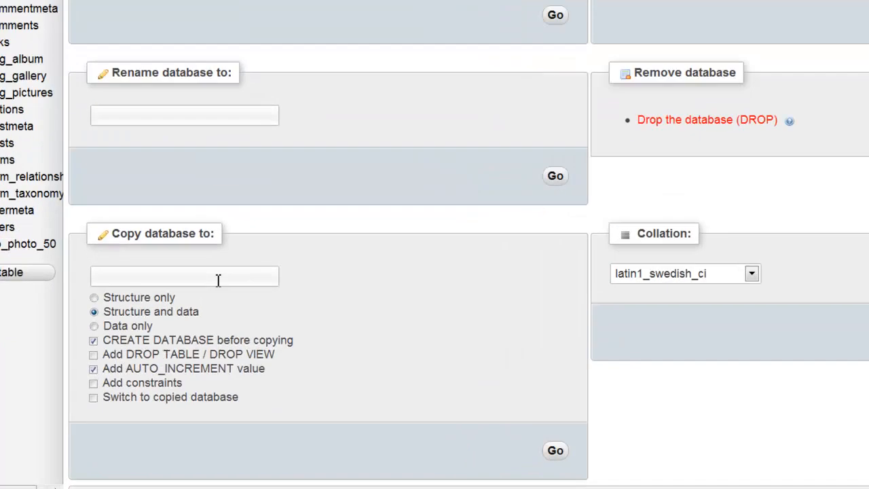
# Copy wp3db with structure and data to a new database named abackupofwp3
pyautogui.click(203, 338)
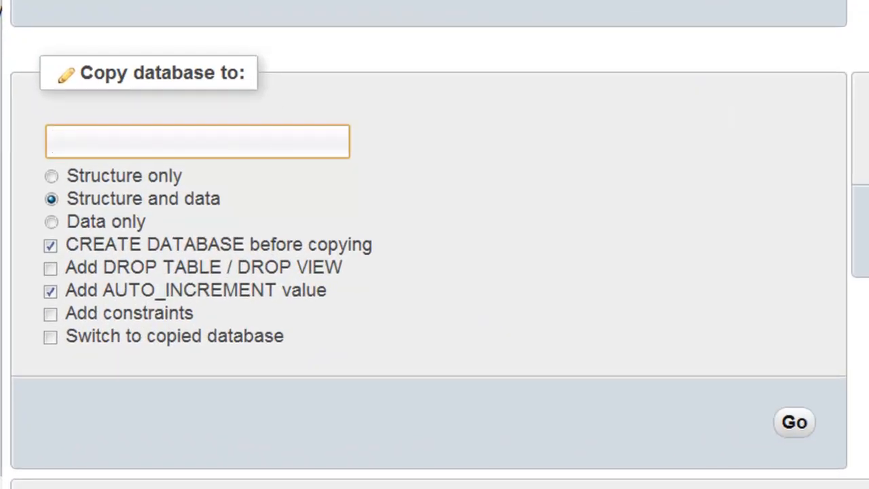
pyautogui.write('abackupof wp')
pyautogui.press('BackSpace')
pyautogui.press('BackSpace')
pyautogui.press('BackSpace')
pyautogui.write('wp')
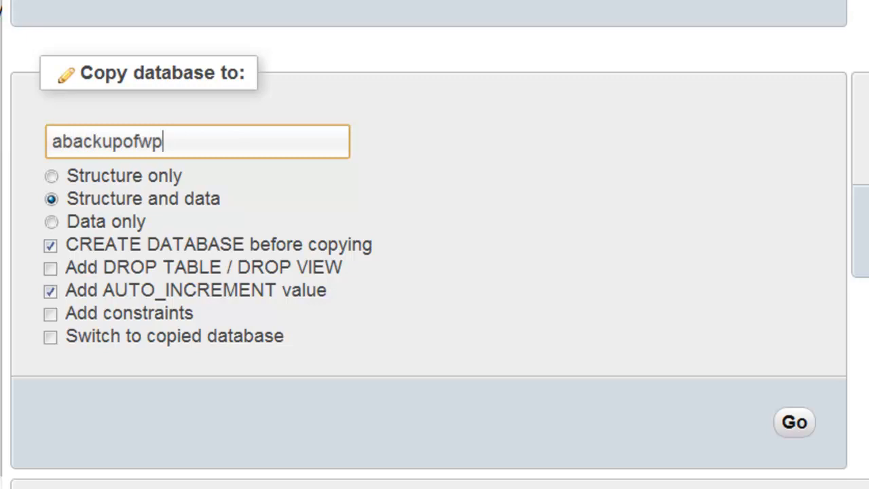
pyautogui.write('3')
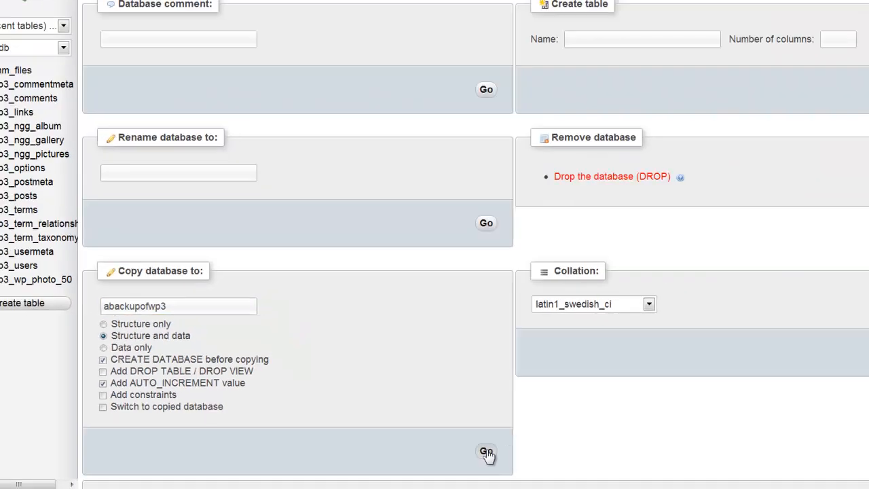
pyautogui.click(486, 453)
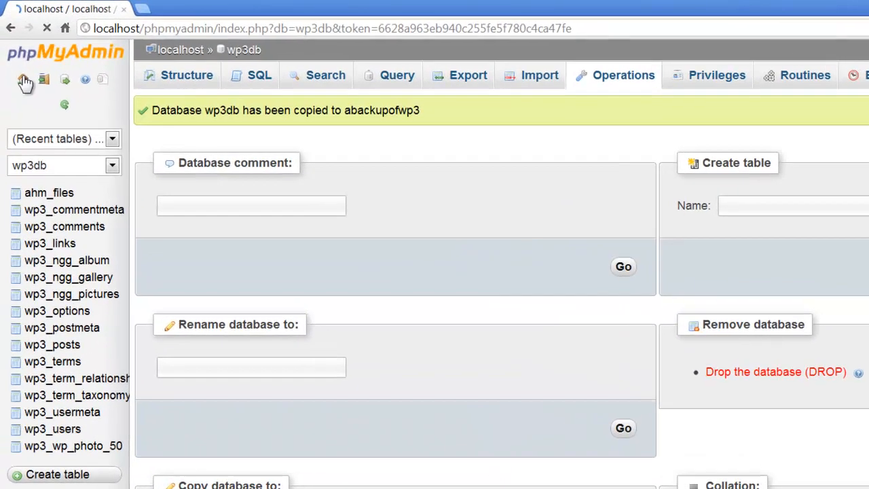
# Open the wp3_posts table in the abackupofwp3 database from the home page
pyautogui.click(19, 56)
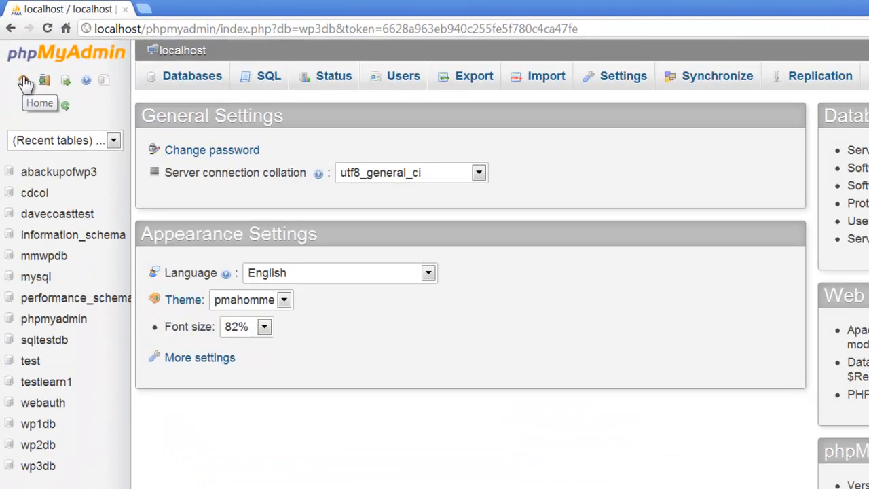
pyautogui.click(61, 178)
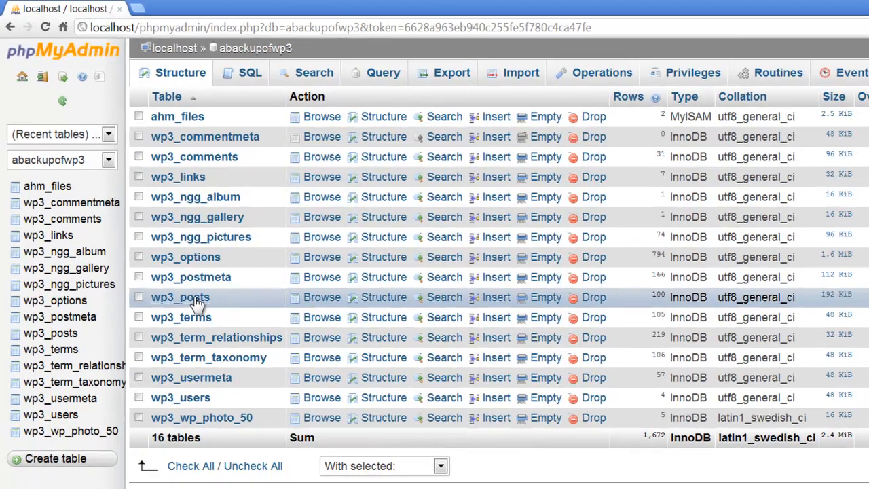
pyautogui.click(206, 313)
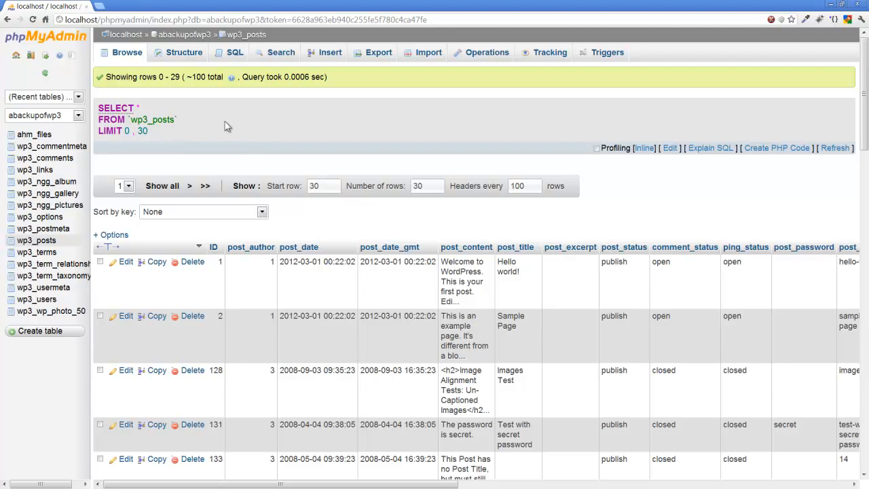
# Examine the wp3_posts rows and the choices of result pages below them
pyautogui.scroll(-3, 363, 300)
pyautogui.scroll(-15, 366, 300)
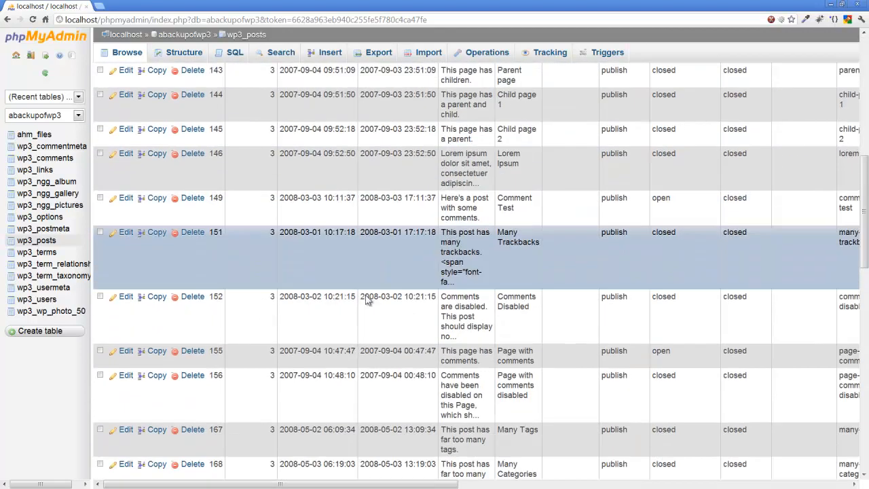
pyautogui.scroll(-10, 365, 296)
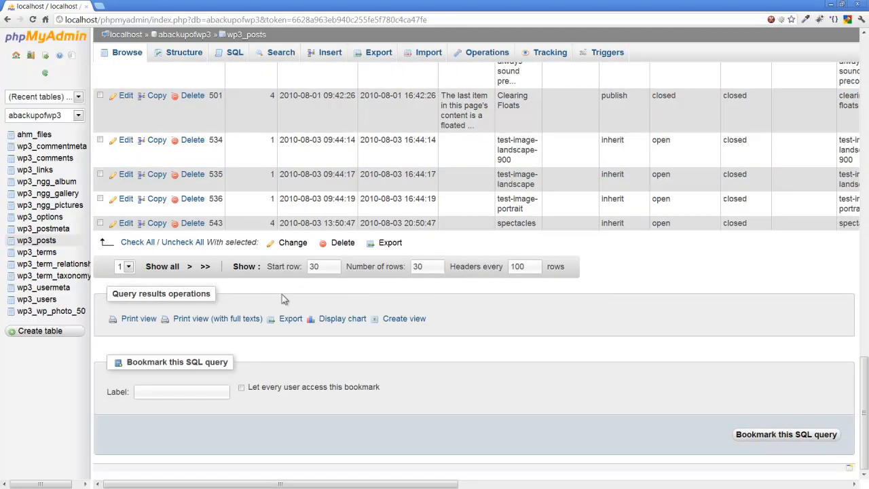
pyautogui.click(129, 269)
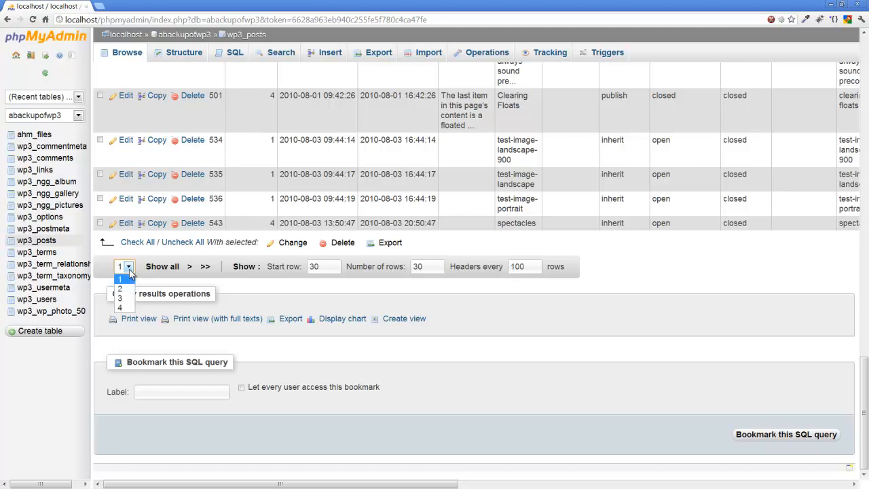
pyautogui.click(122, 279)
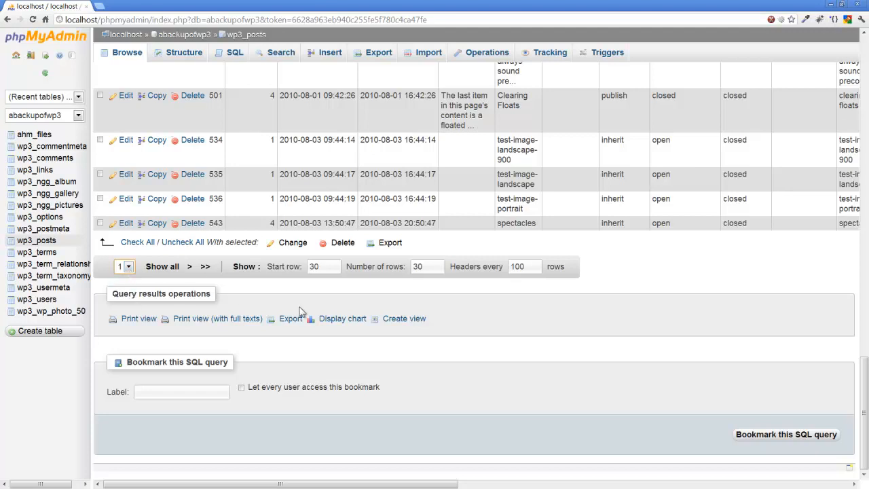
pyautogui.scroll(4, 379, 297)
pyautogui.scroll(20, 379, 297)
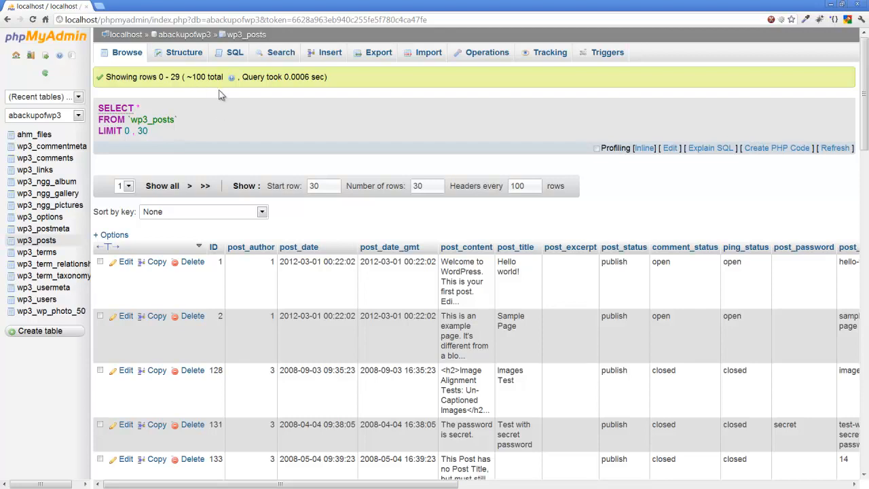
# Reopen wp3_posts from the database's table list and run the default query SELECT * FROM `wp3_posts` WHERE 1
pyautogui.click(192, 38)
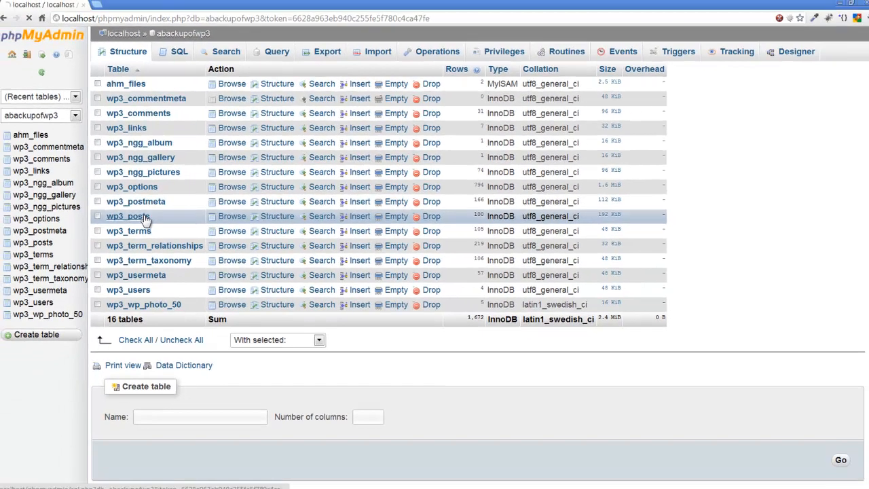
pyautogui.click(89, 264)
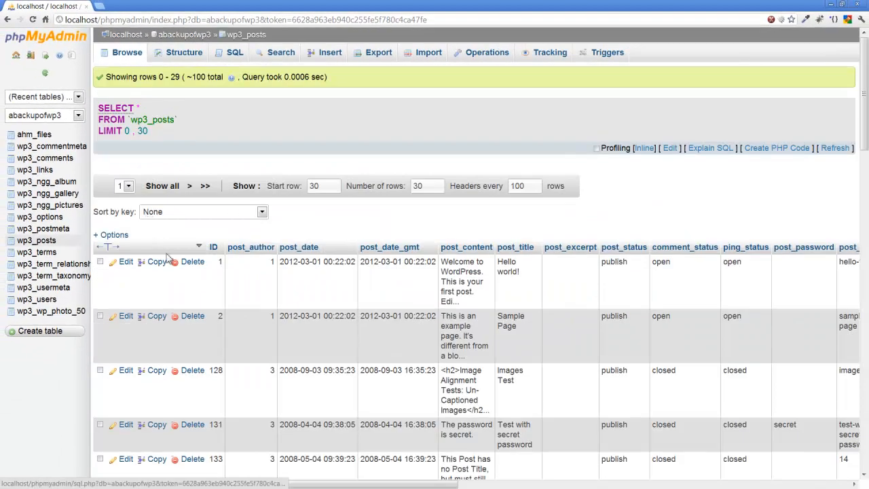
pyautogui.click(236, 55)
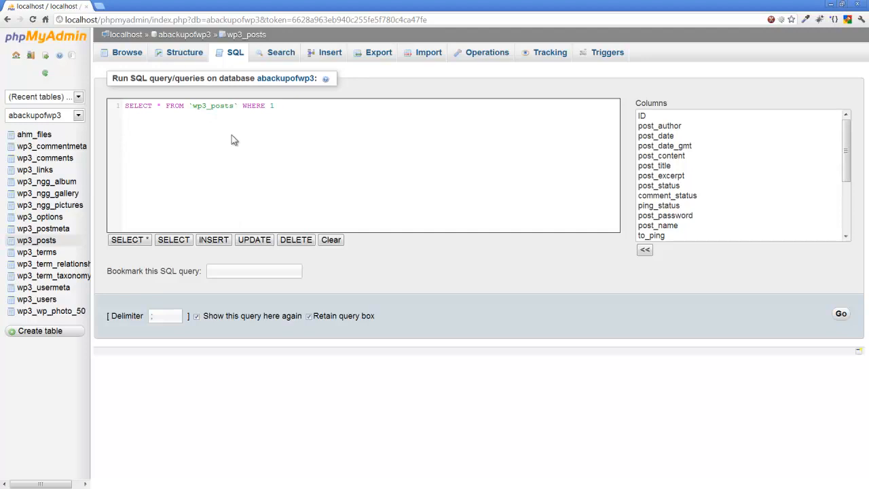
pyautogui.click(841, 314)
pyautogui.scroll(-1, 385, 356)
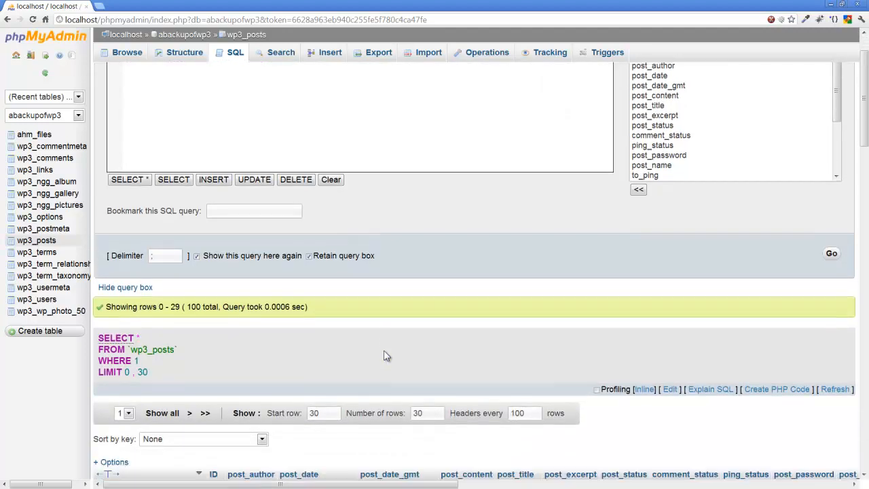
pyautogui.scroll(-4, 385, 355)
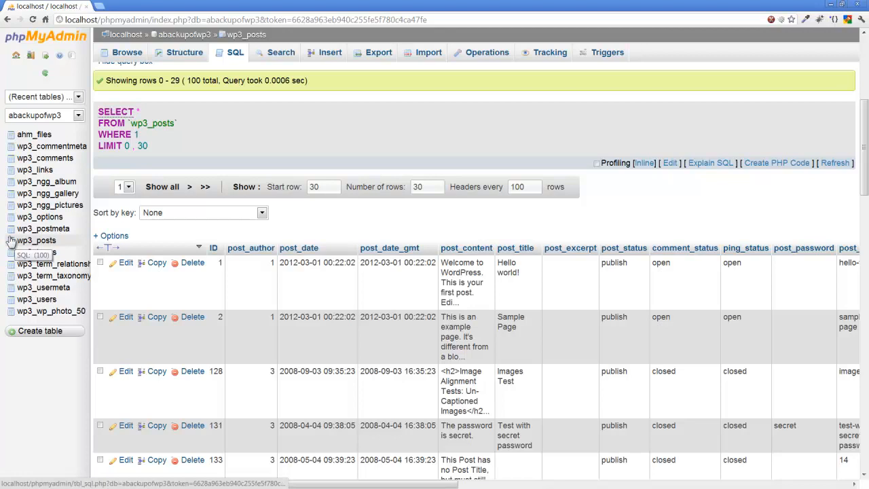
# Run the query SELECT count(*) FROM `wp3_posts` WHERE 1 on the abackupofwp3 database and check the count
pyautogui.click(34, 242)
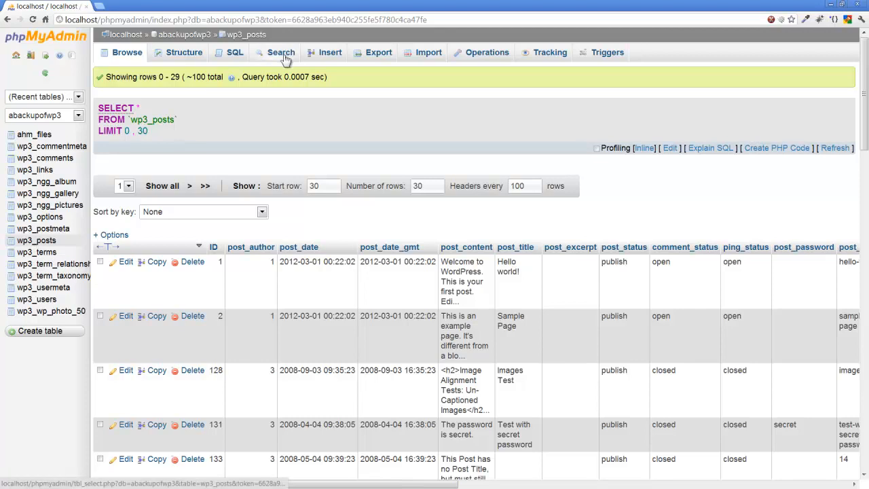
pyautogui.click(235, 55)
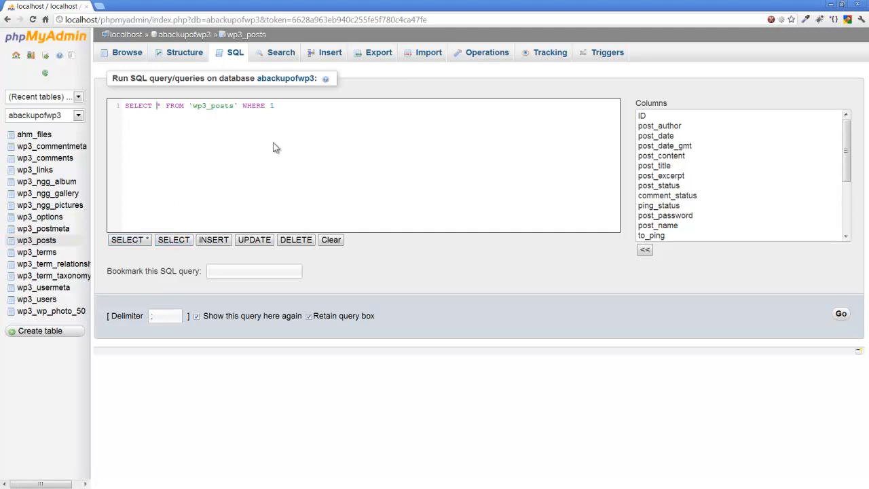
pyautogui.write('count(')
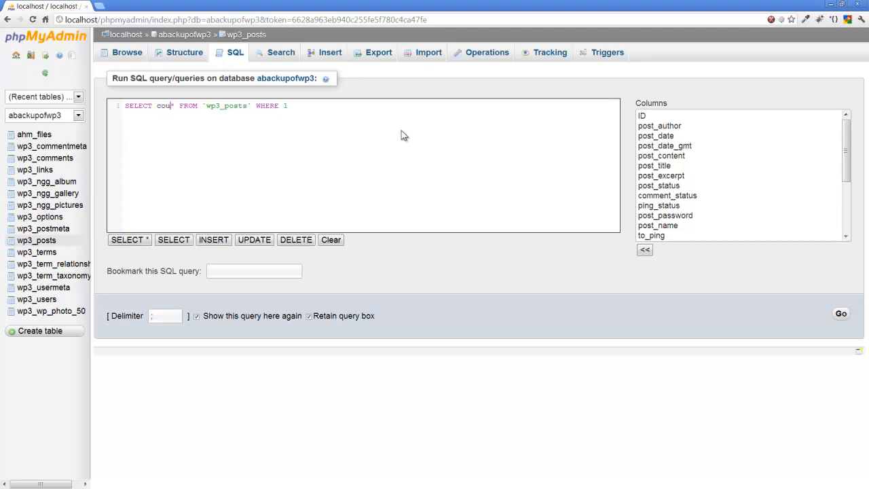
pyautogui.write(')')
pyautogui.press('Delete')
pyautogui.press('Left')
pyautogui.write('*')
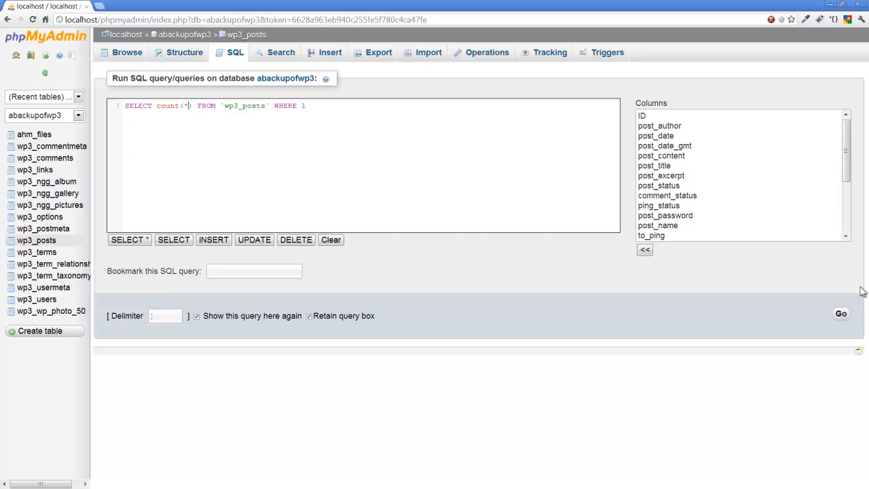
pyautogui.click(842, 315)
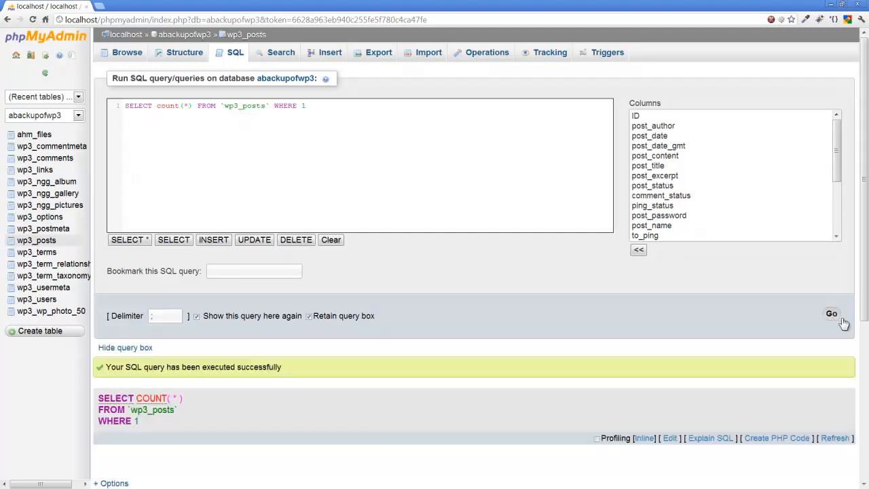
pyautogui.scroll(-3, 373, 363)
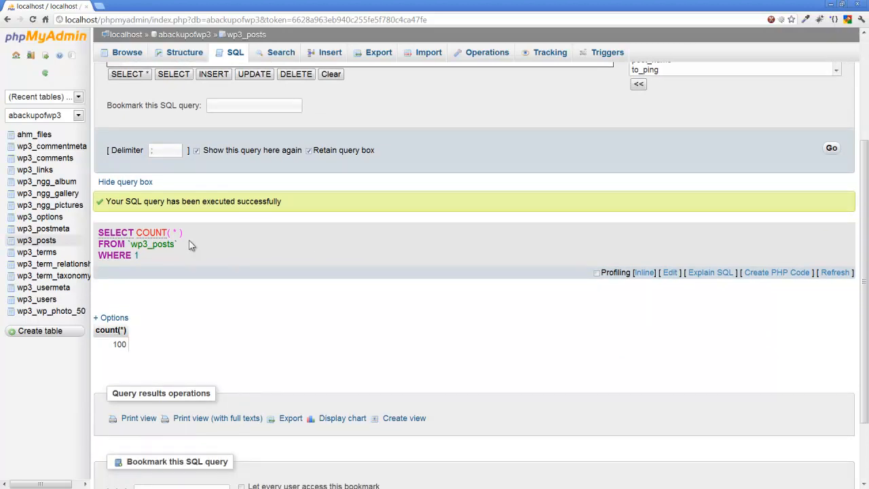
pyautogui.scroll(-1, 190, 244)
pyautogui.scroll(-2, 190, 244)
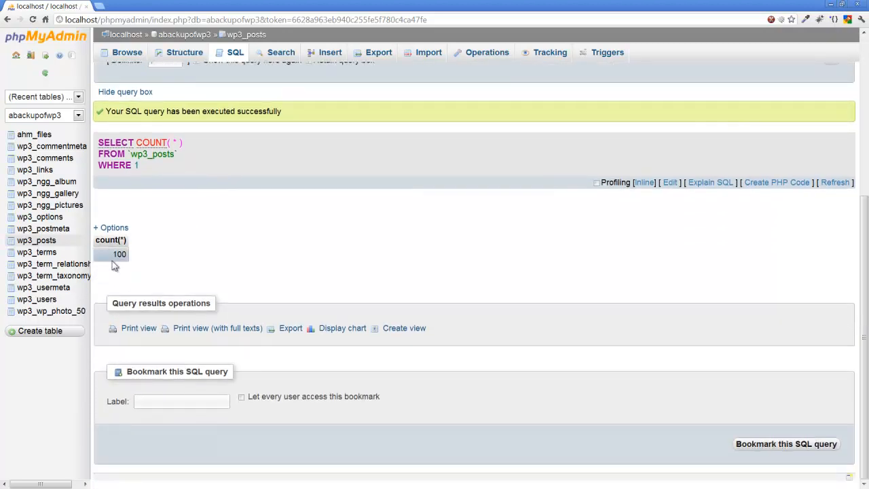
pyautogui.scroll(4, 195, 251)
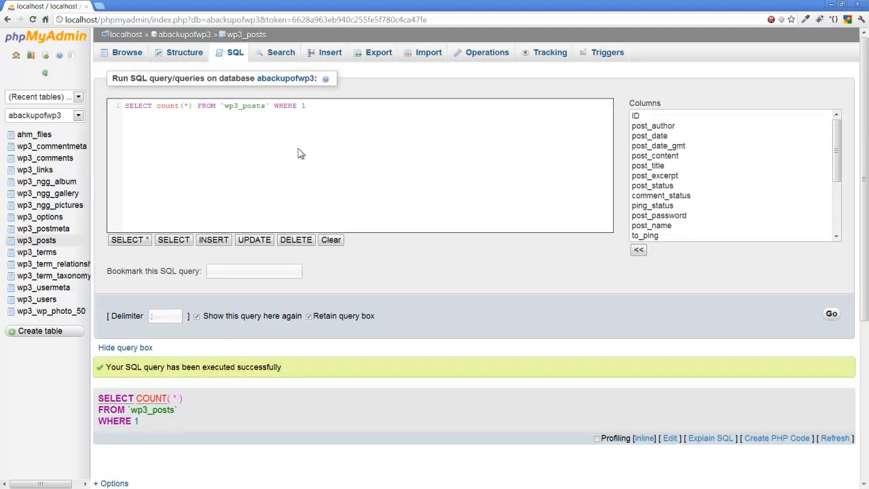
# Switch to the wp3db database, view the rows of its wp3_links table and open that table's SQL query editor
pyautogui.click(117, 37)
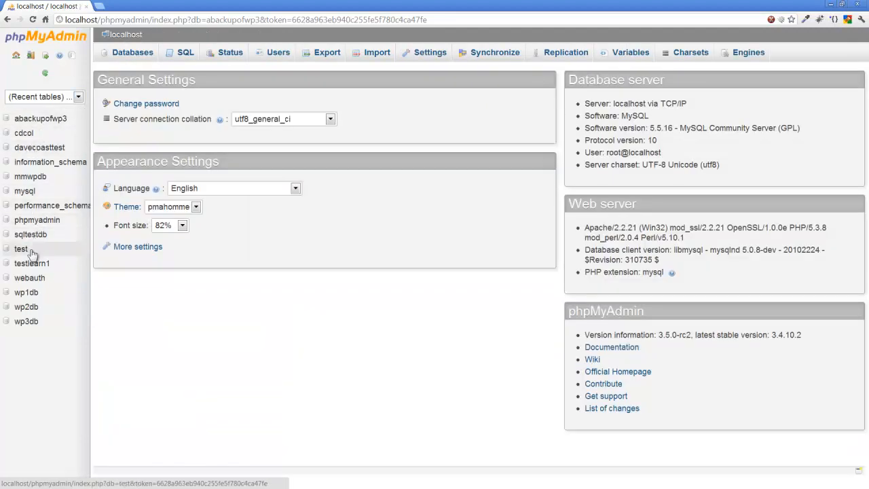
pyautogui.click(23, 323)
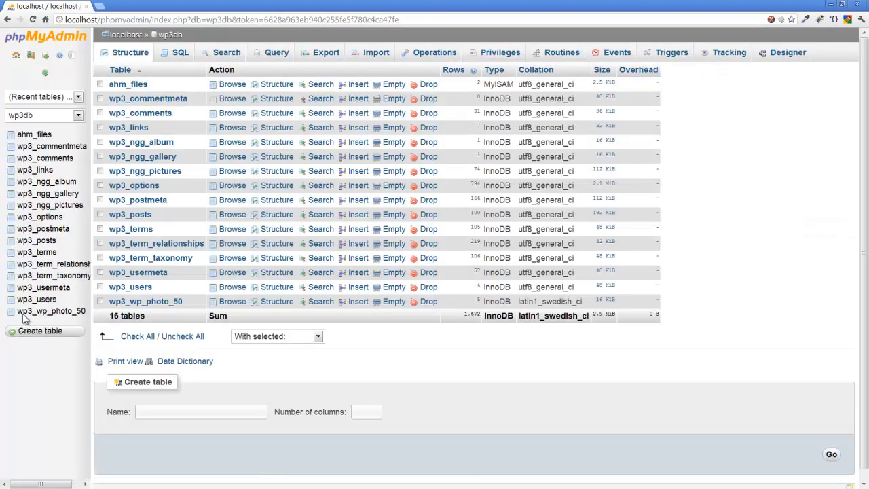
pyautogui.click(138, 132)
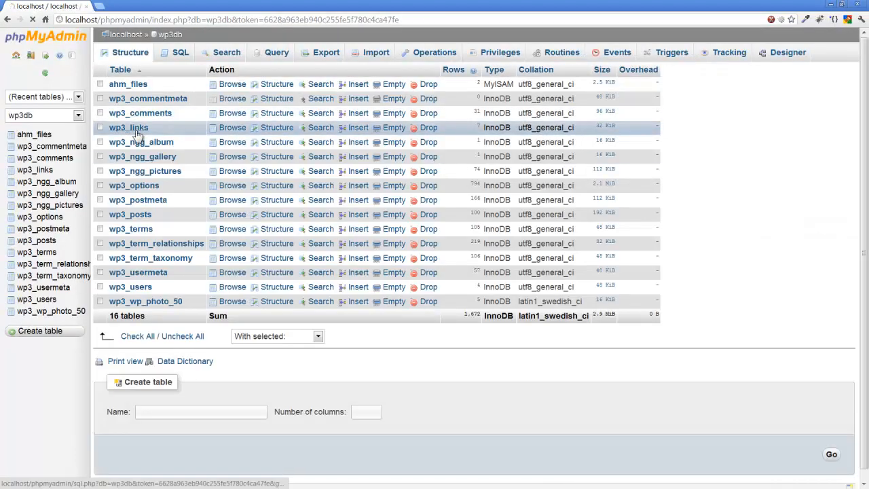
pyautogui.scroll(-2, 248, 261)
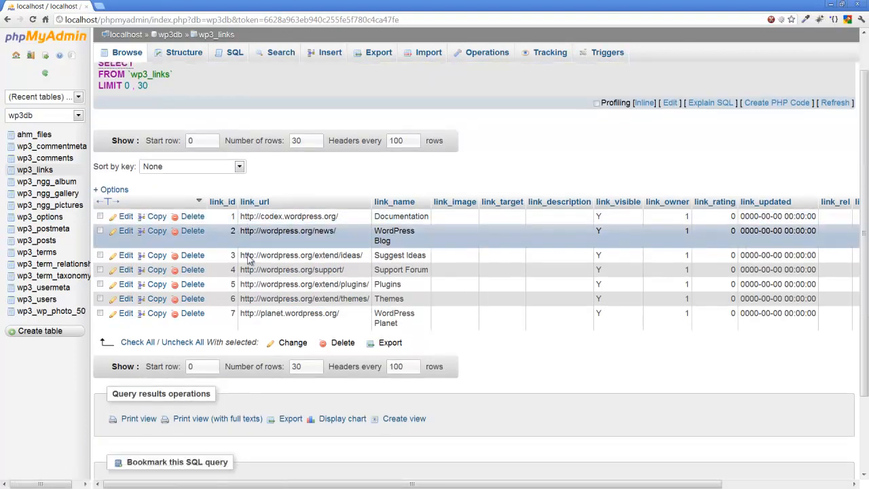
pyautogui.scroll(2, 247, 261)
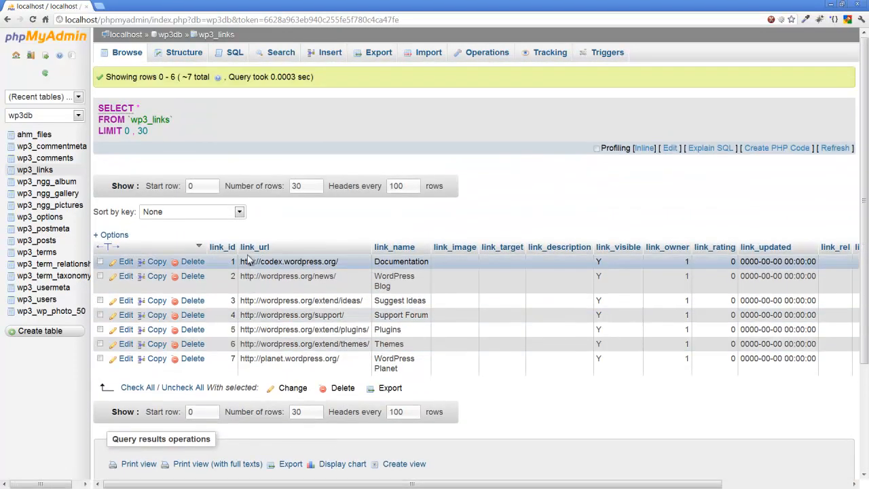
pyautogui.click(231, 56)
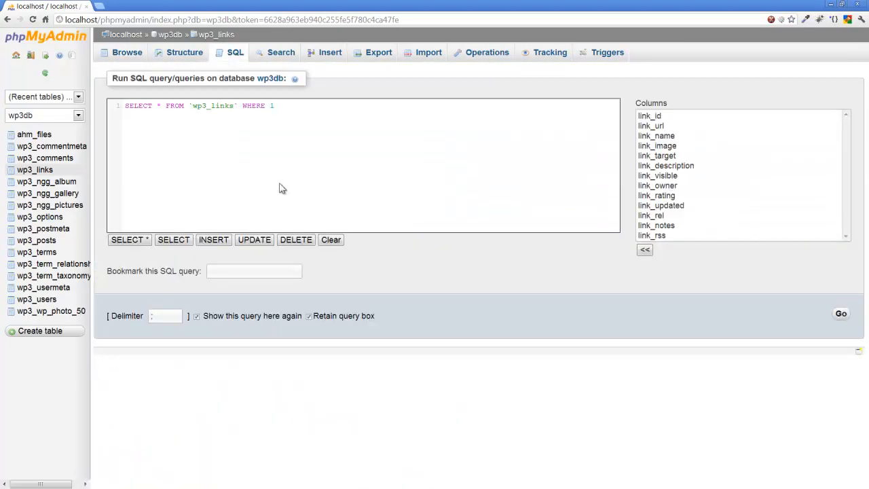